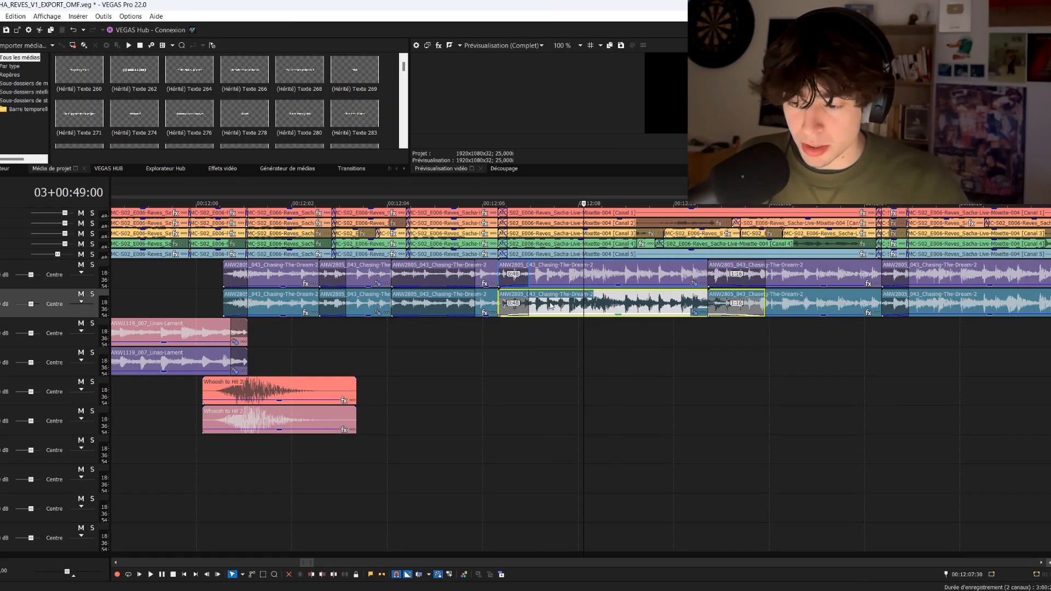
Check the channel assignment of the selected Chasing-The-Dream music event and pick out its paired copy on the track above.
right_click(575, 304)
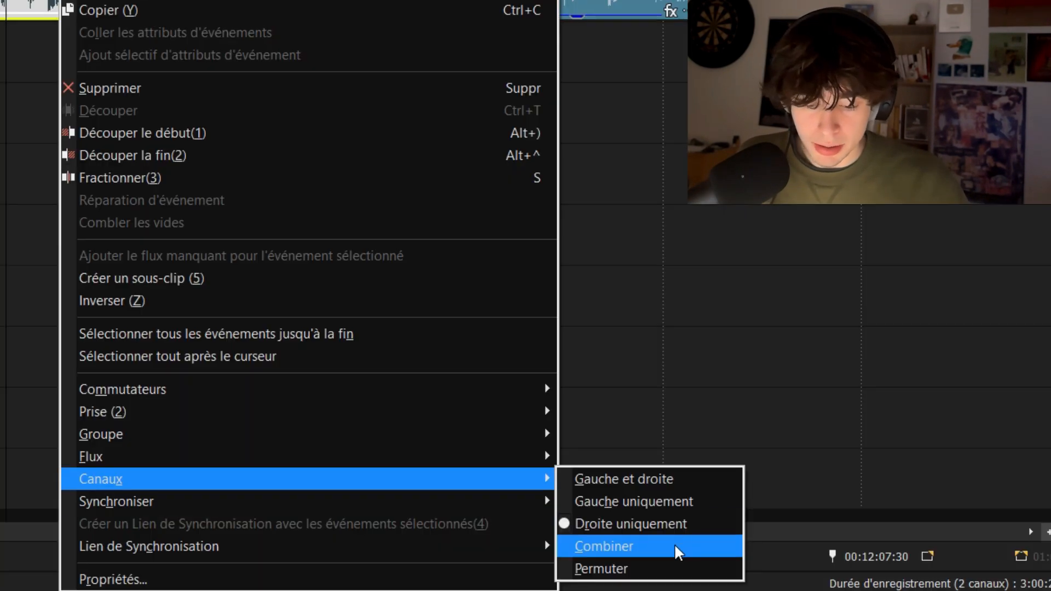
key(Escape)
ctrl+click(618, 277)
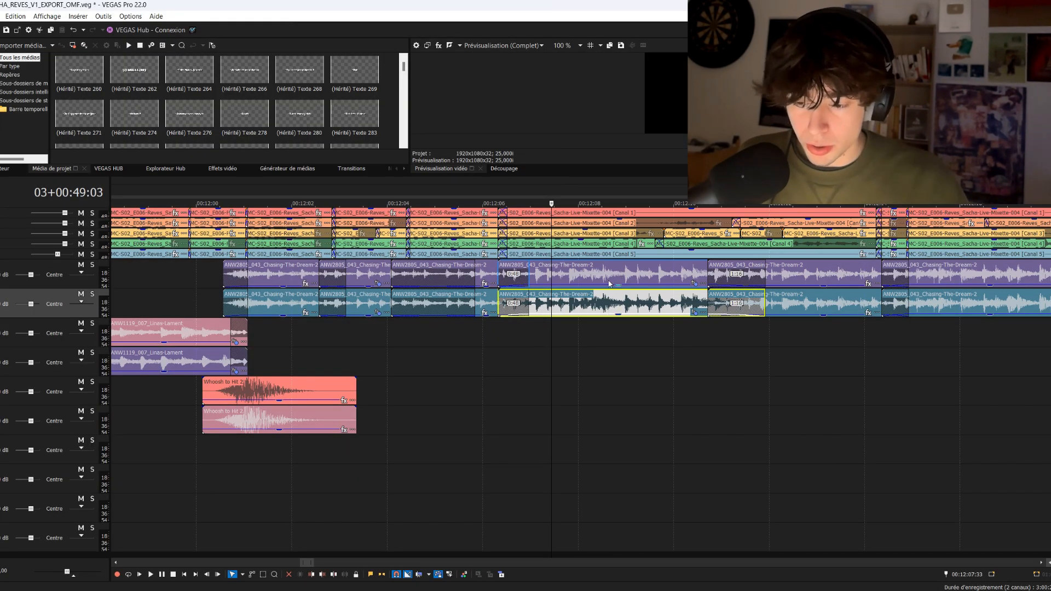
ctrl+click(610, 304)
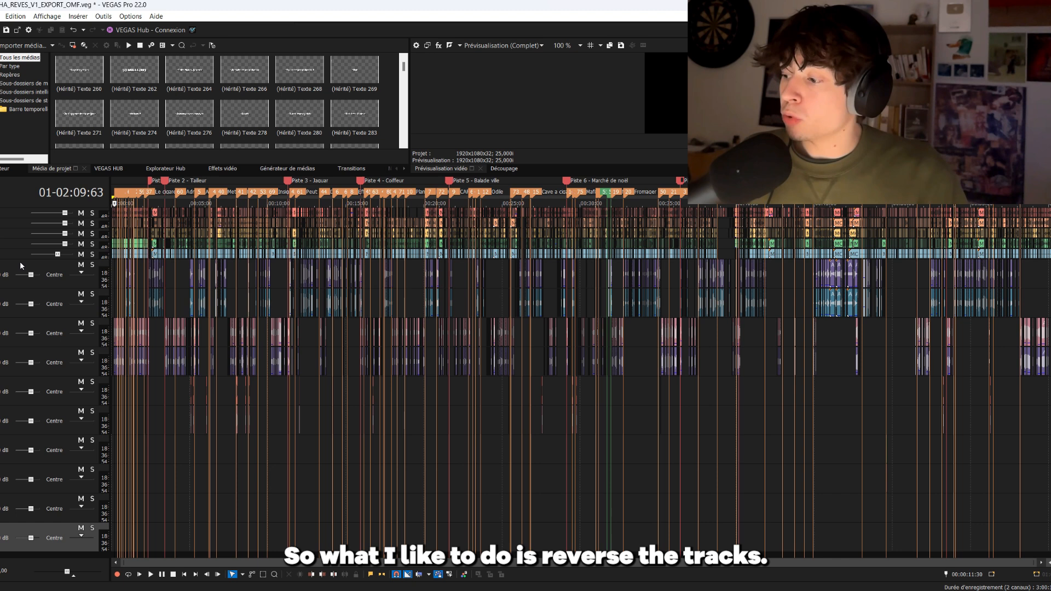
Reduce the height of the music and effects tracks, and reverse the order of all audio tracks, ending with the red one.
shift+click(21, 551)
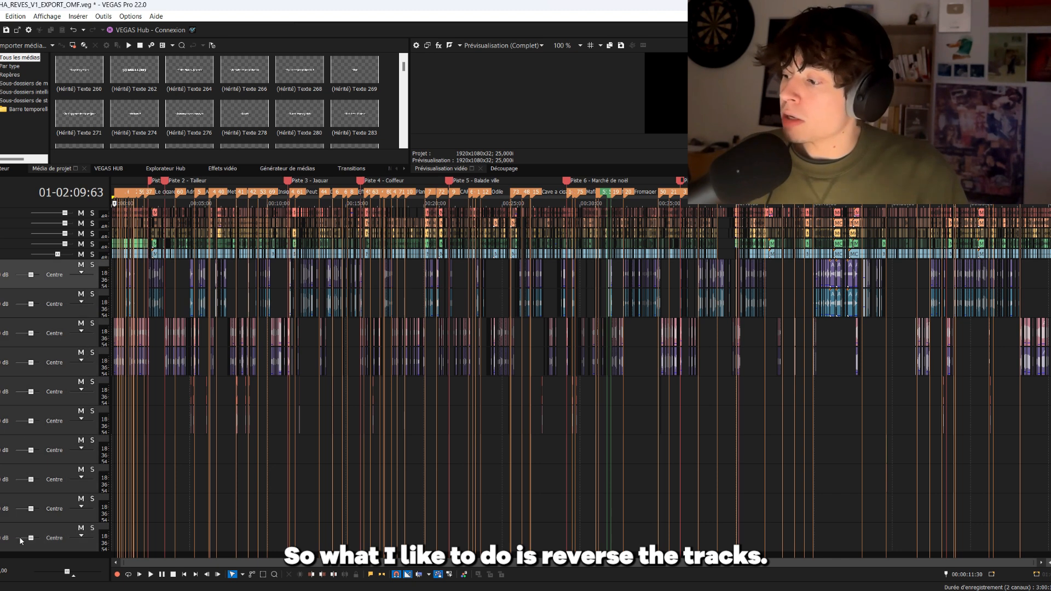
click(21, 549)
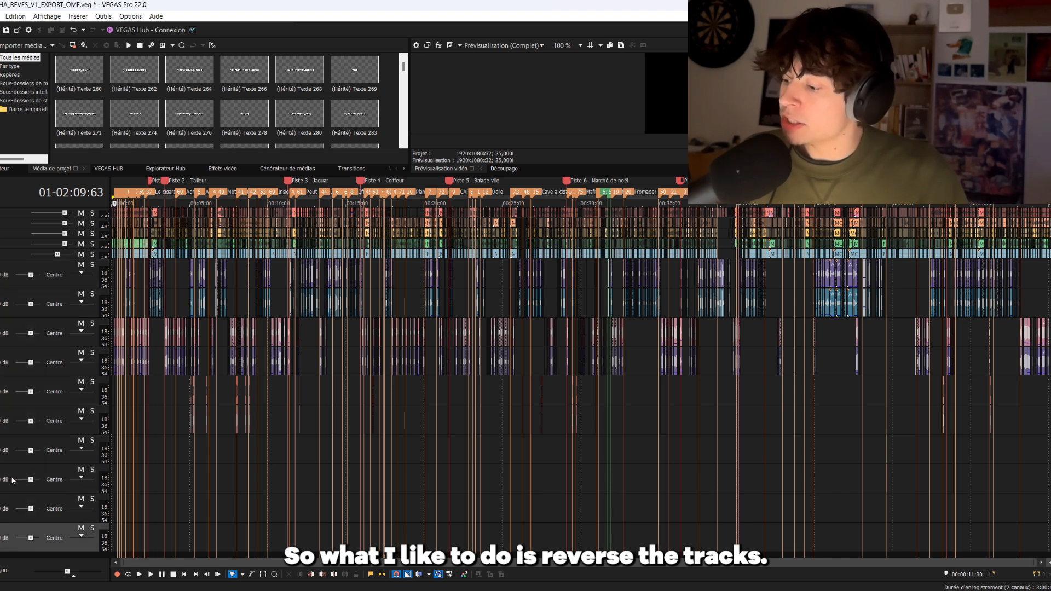
shift+click(1, 269)
drag(30, 550, 40, 503)
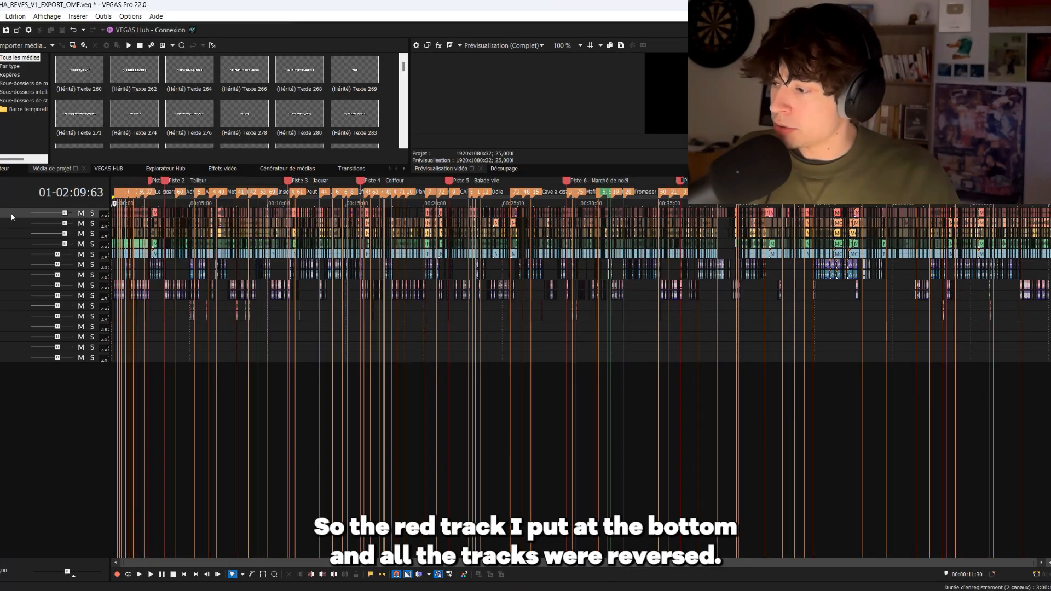
drag(18, 365, 18, 365)
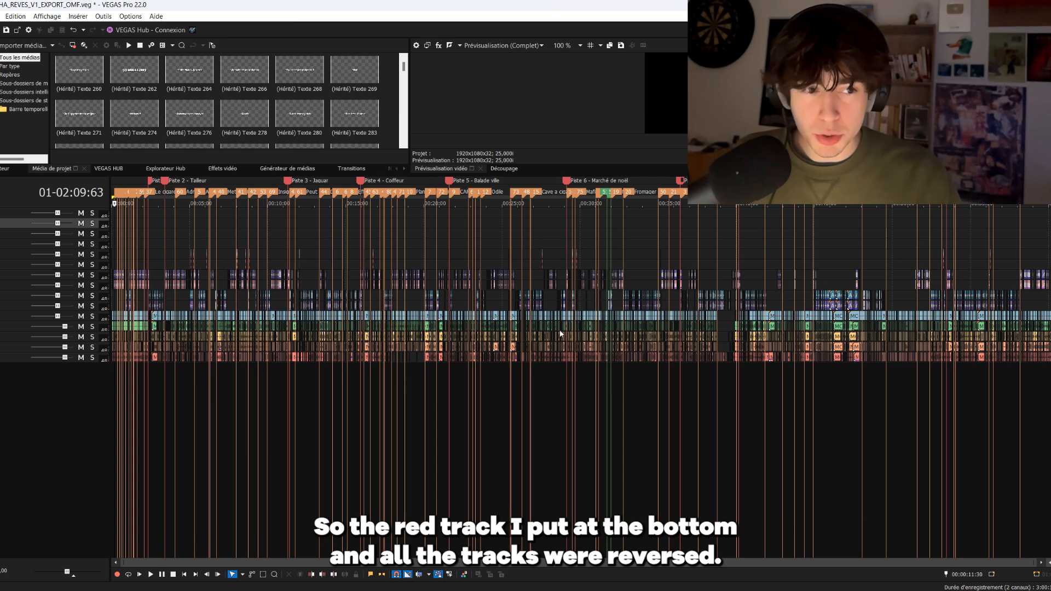
Start exporting the project as a Final Cut Pro 7/Resolve (*.xml) file.
scroll(112, 214, up, 4)
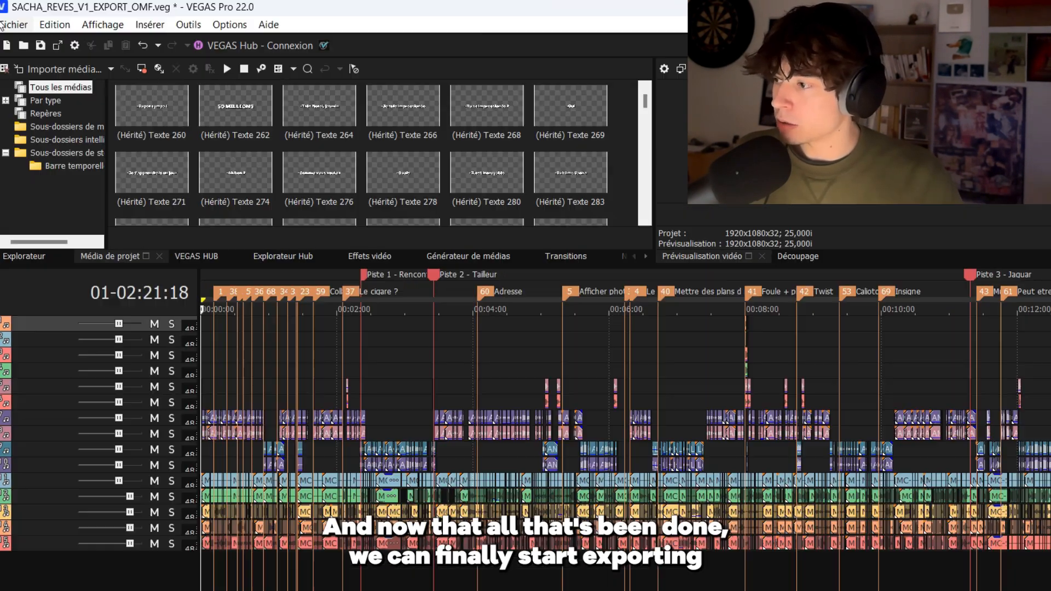
click(25, 31)
mouse_move(106, 223)
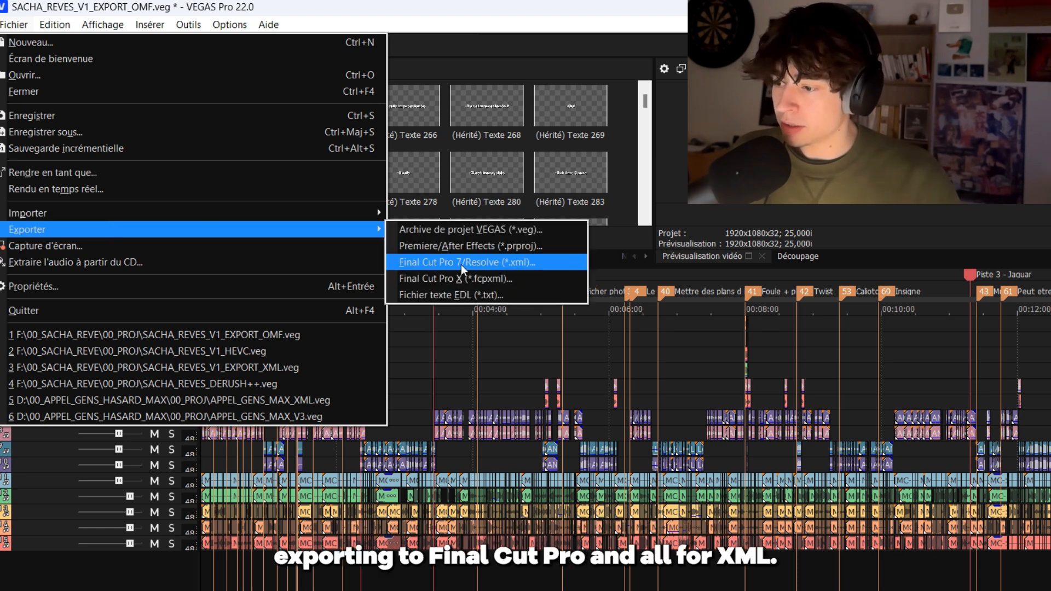
click(516, 265)
drag(790, 387, 478, 150)
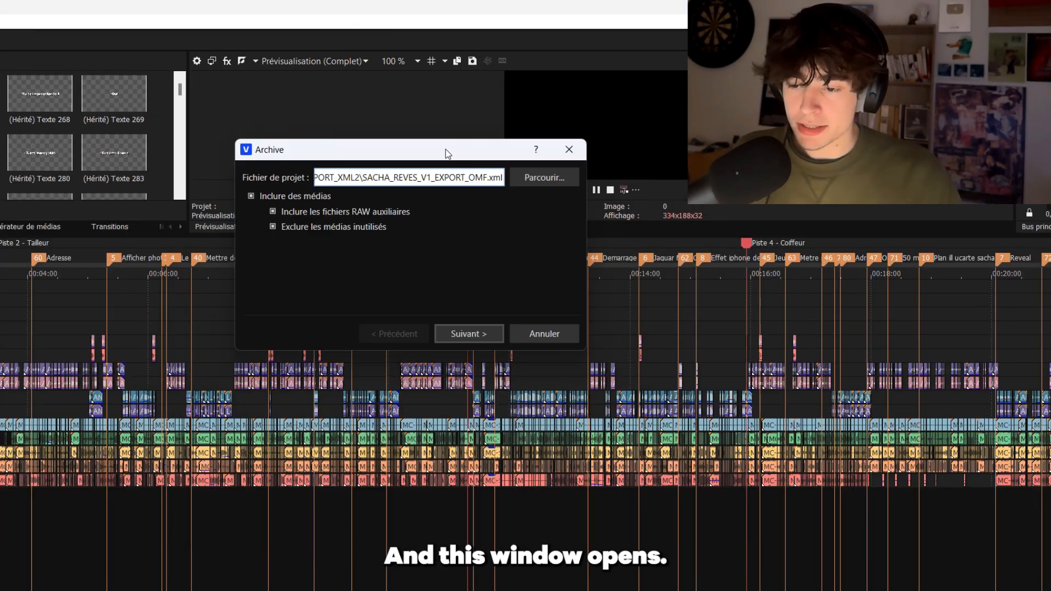
Export SACHA_REVES_V1_EXPORT_OMF.xml into a new folder without including the media.
click(575, 177)
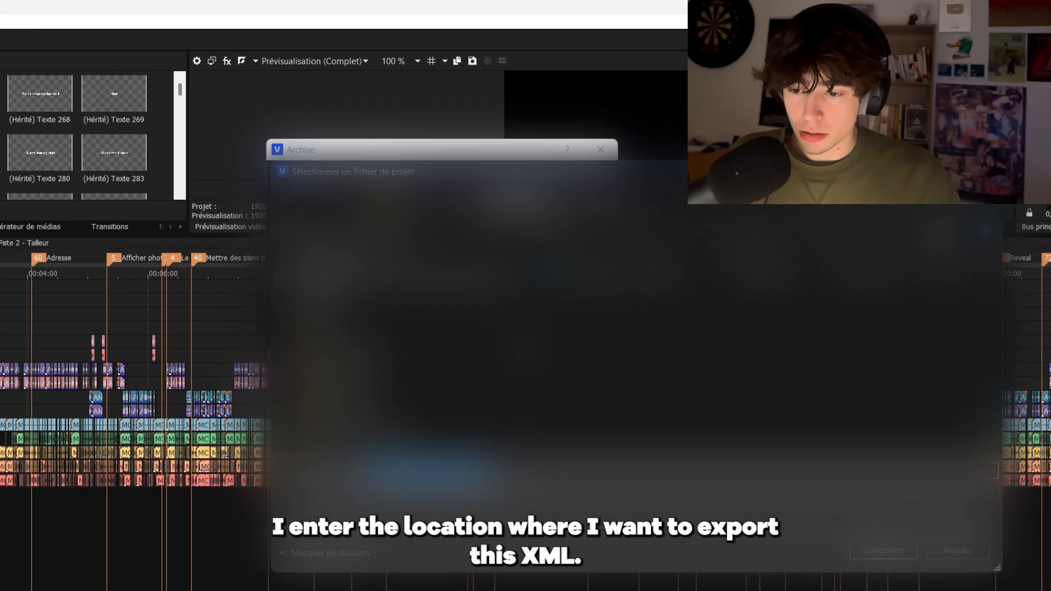
right_click(643, 563)
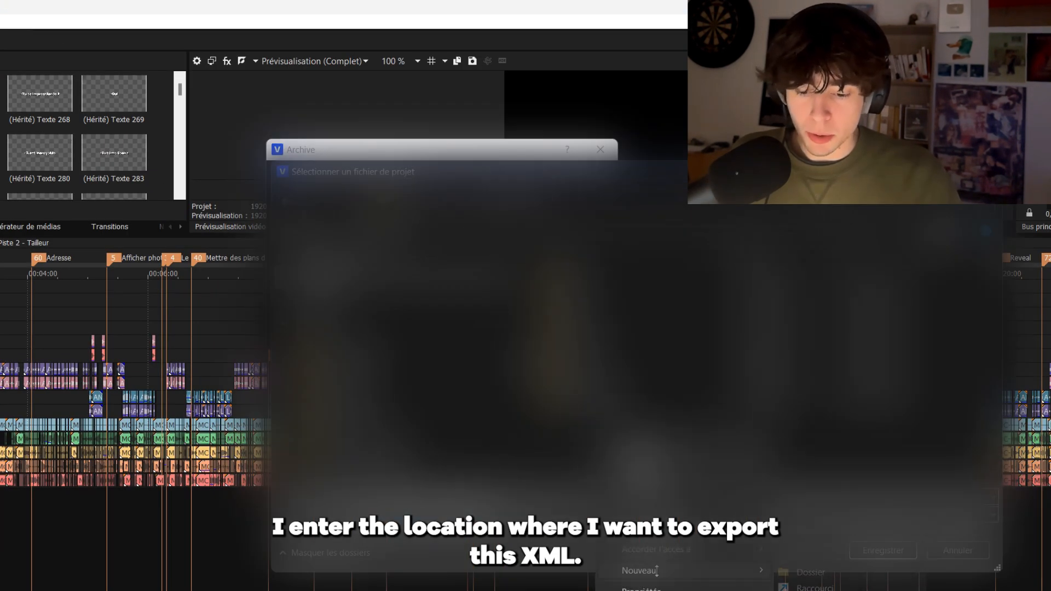
click(807, 572)
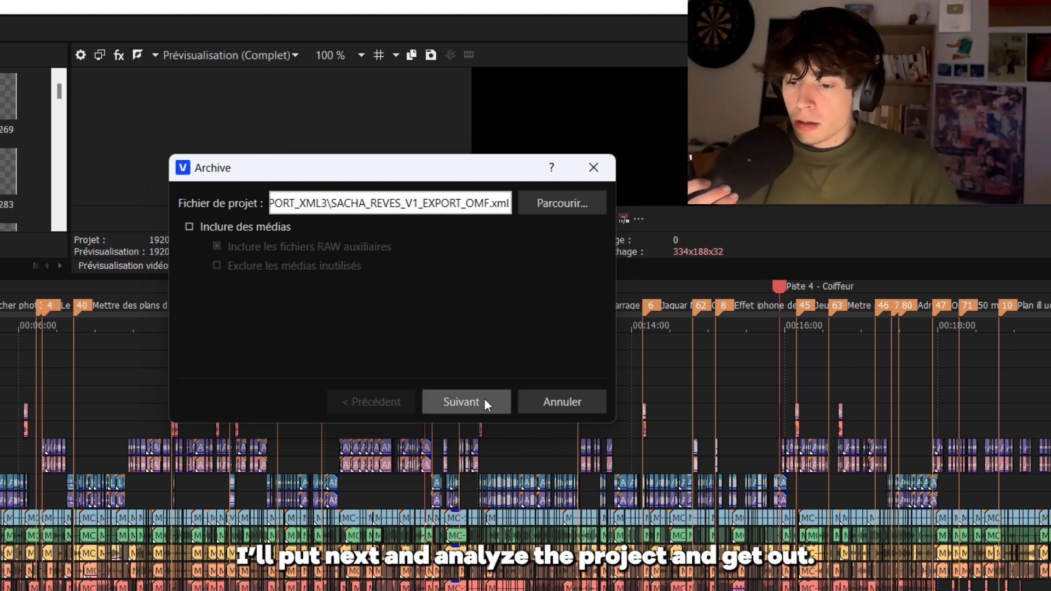
click(474, 403)
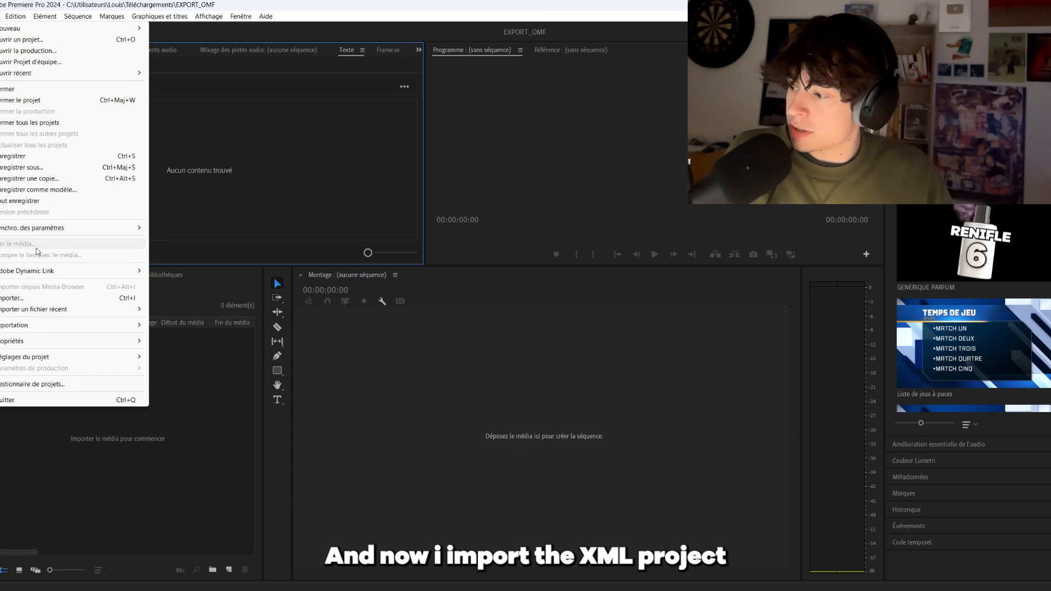
Switch to Premiere Pro, import the exported XML project and place its Sequence 1 on the timeline.
click(28, 301)
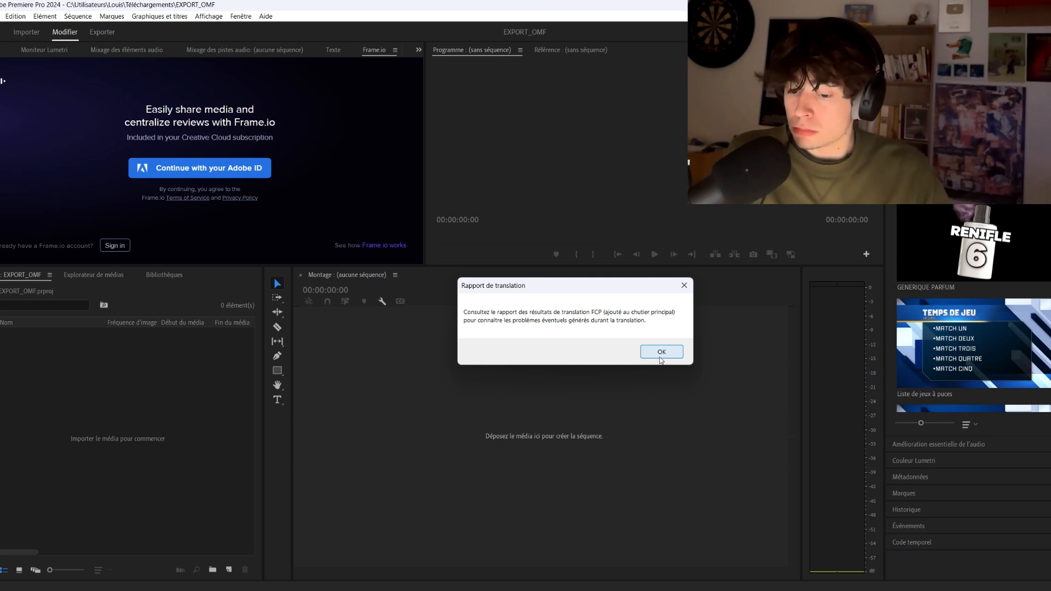
click(661, 356)
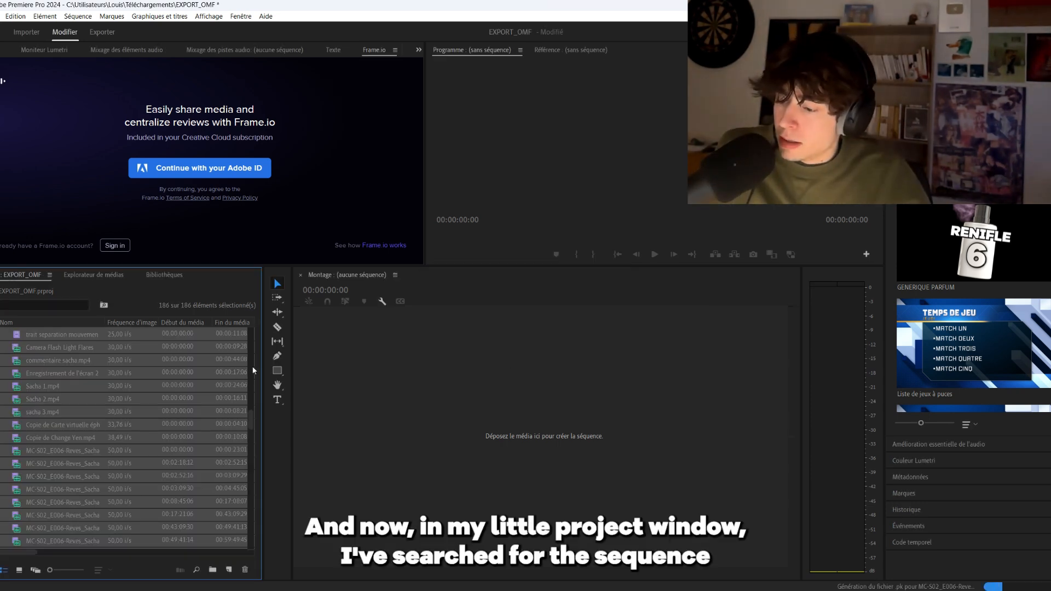
click(48, 306)
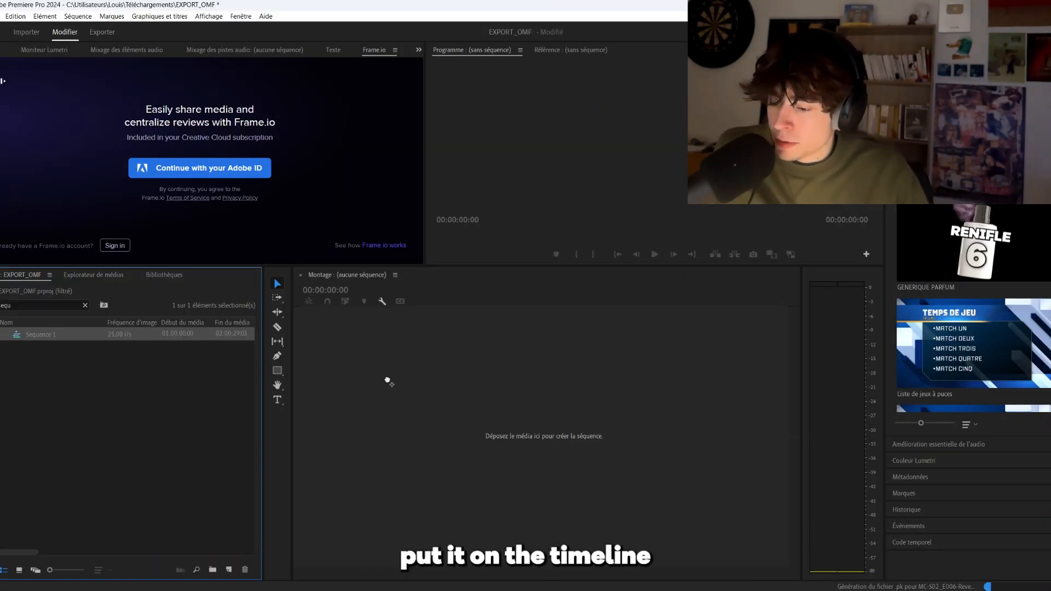
drag(387, 381, 386, 377)
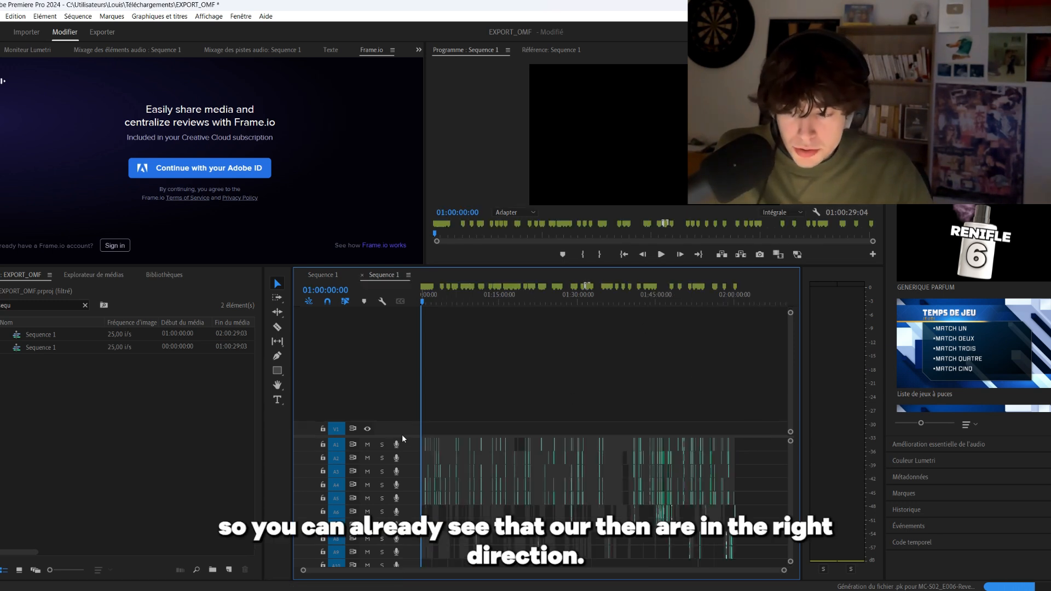
Examine the imported audio tracks of Sequence 1, comparing the five mixer tracks with the mono-split music tracks below them.
drag(402, 437, 403, 326)
drag(784, 569, 370, 569)
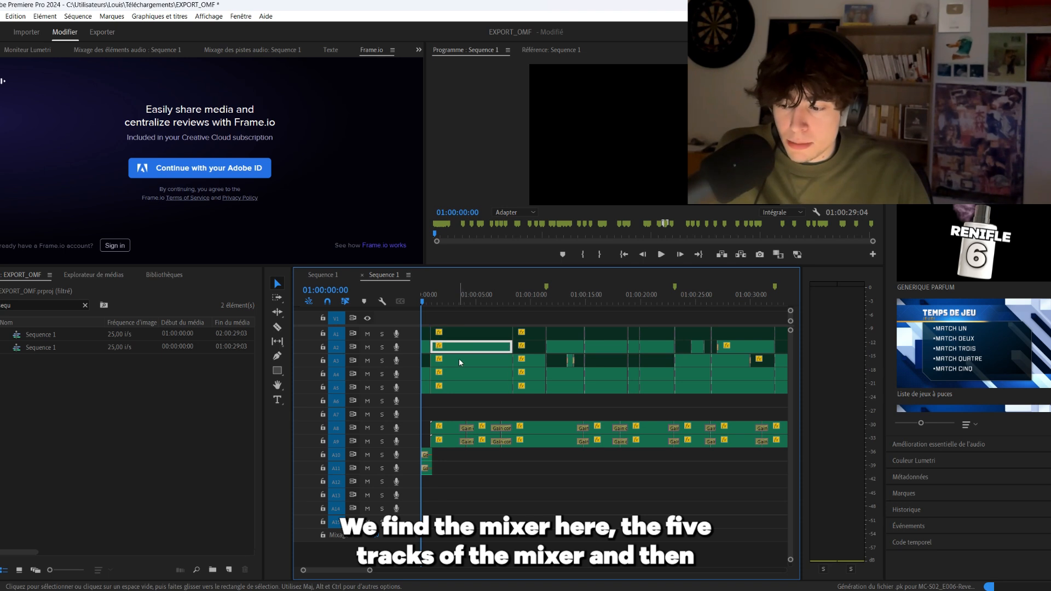
click(445, 453)
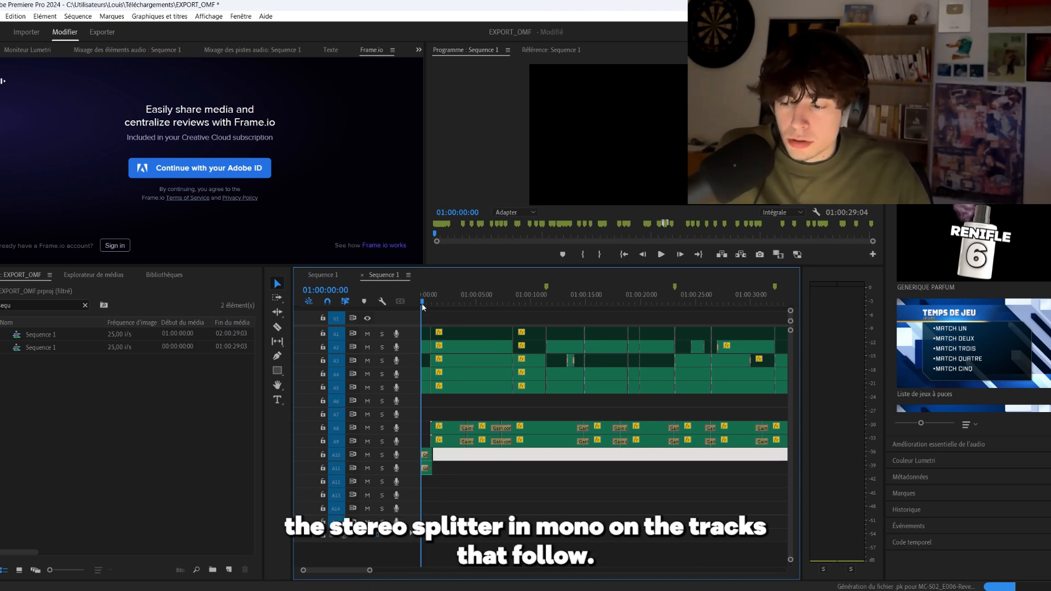
drag(370, 570, 784, 569)
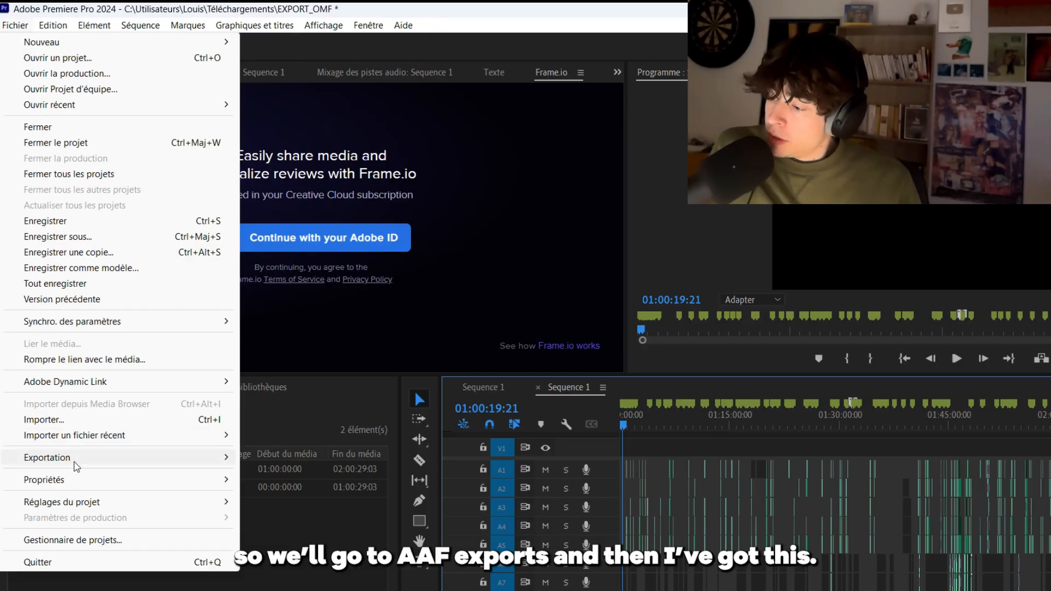
Export the sequence as AAF with audio files set to Séparer les données audio, format Onde de diffusion and rendering Couper les fichiers audio.
mouse_move(76, 467)
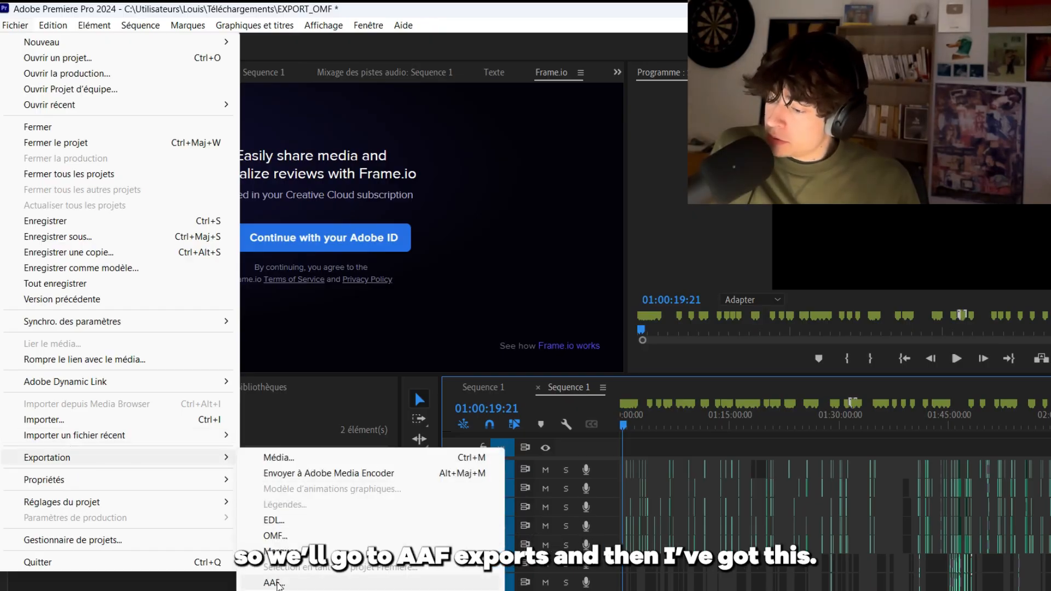
click(276, 583)
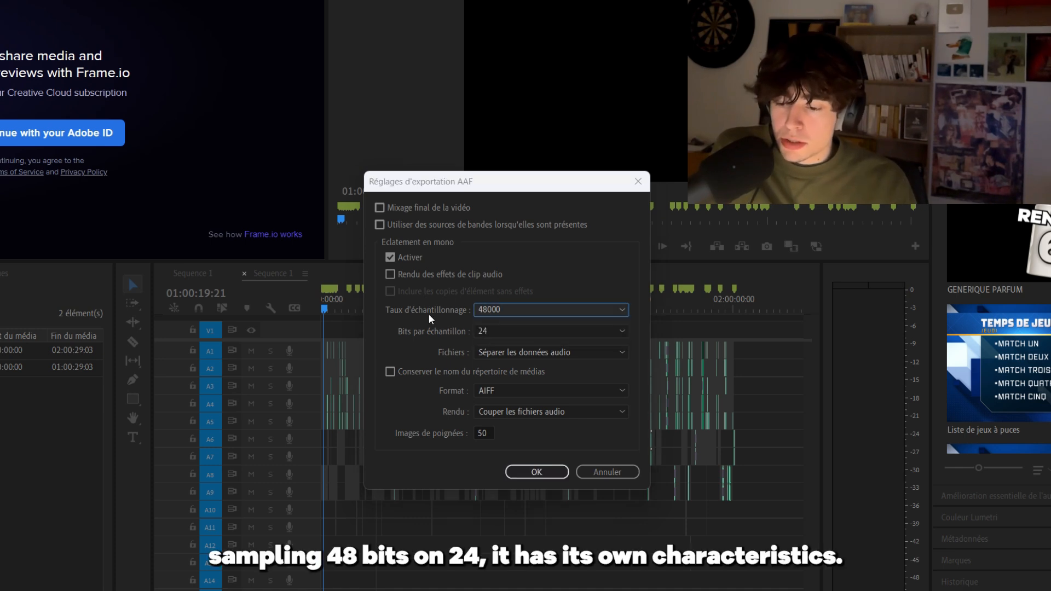
click(499, 351)
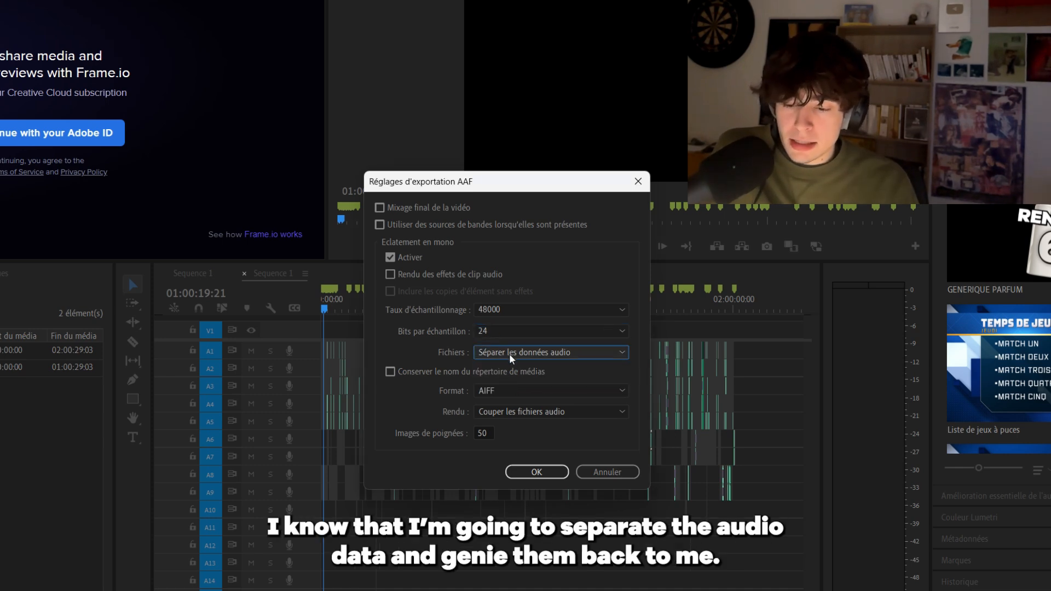
click(509, 391)
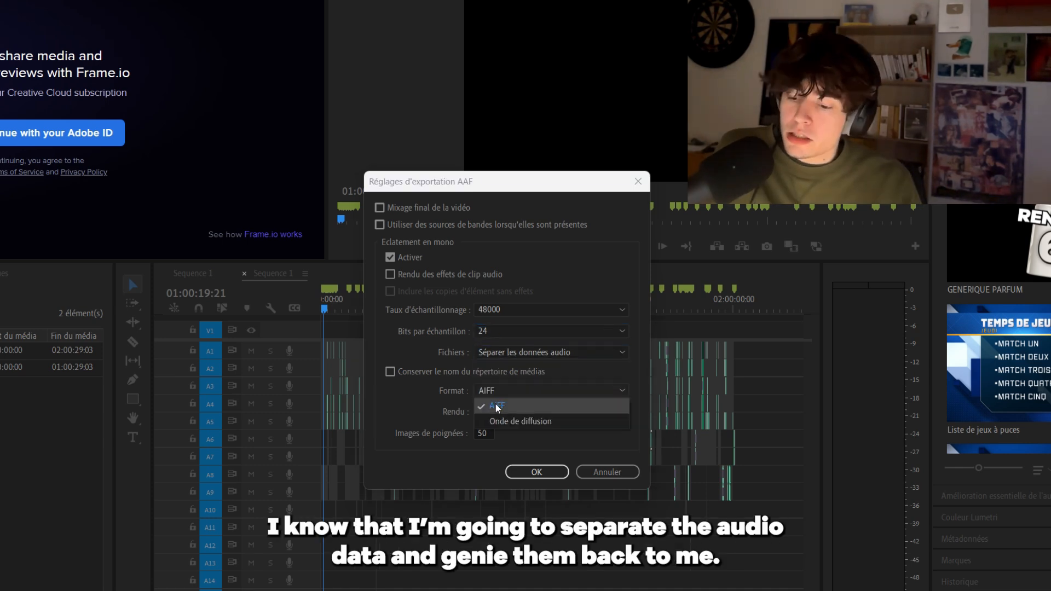
click(516, 423)
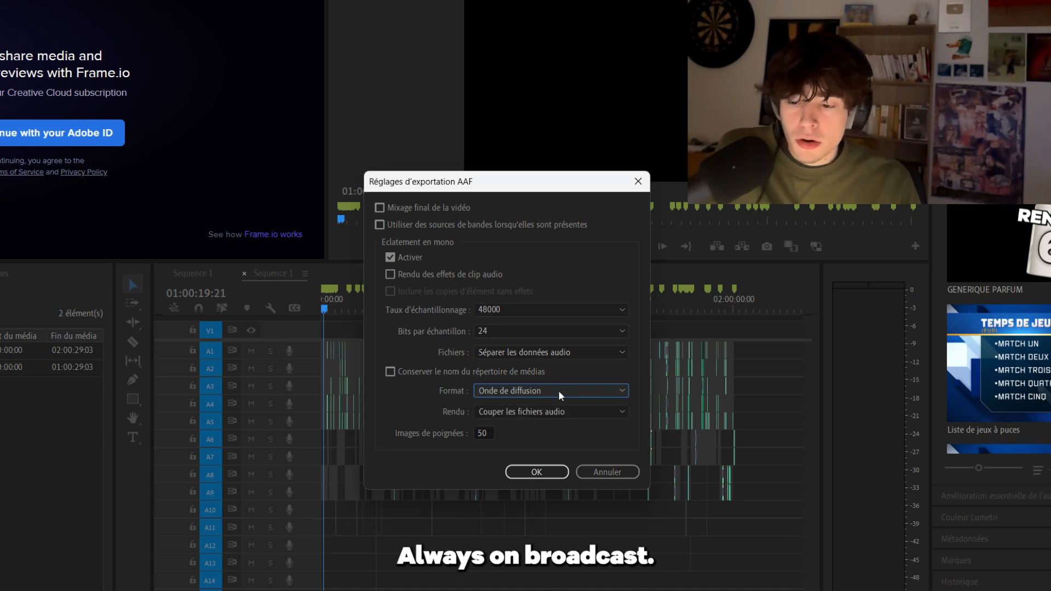
click(530, 414)
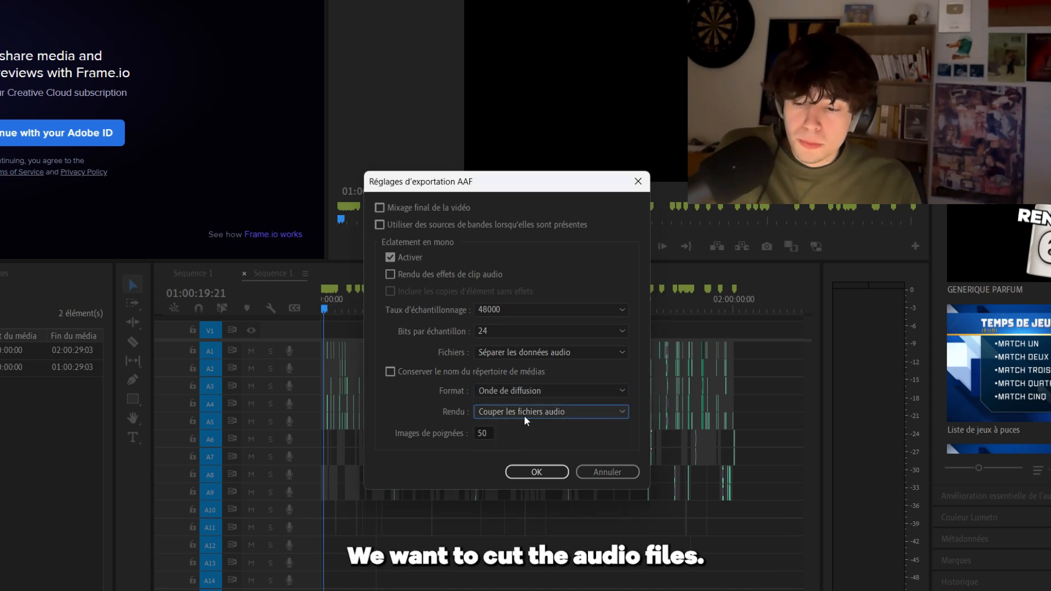
click(525, 417)
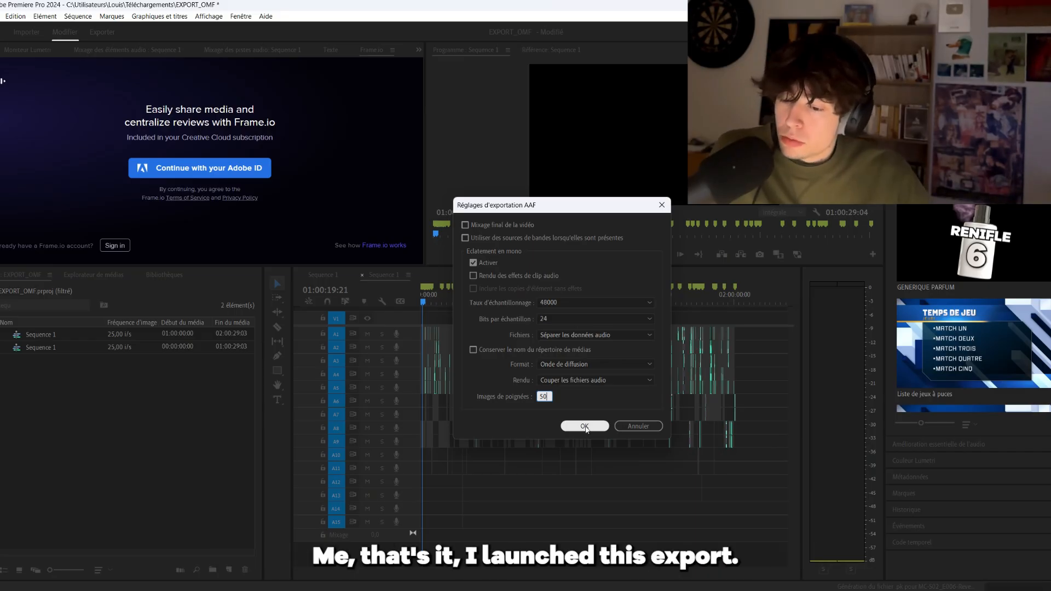
click(584, 427)
key(Return)
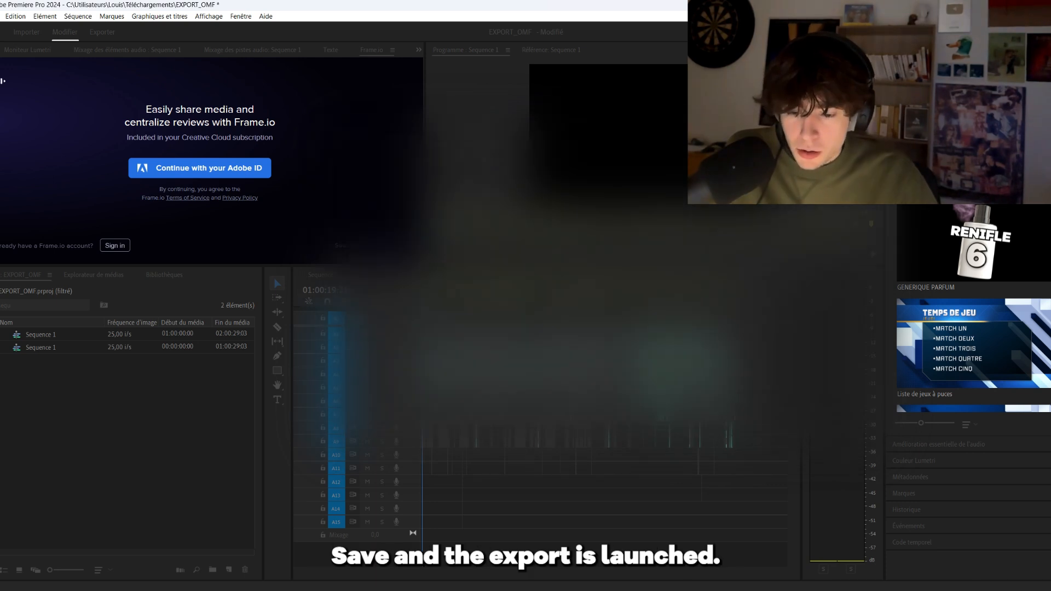